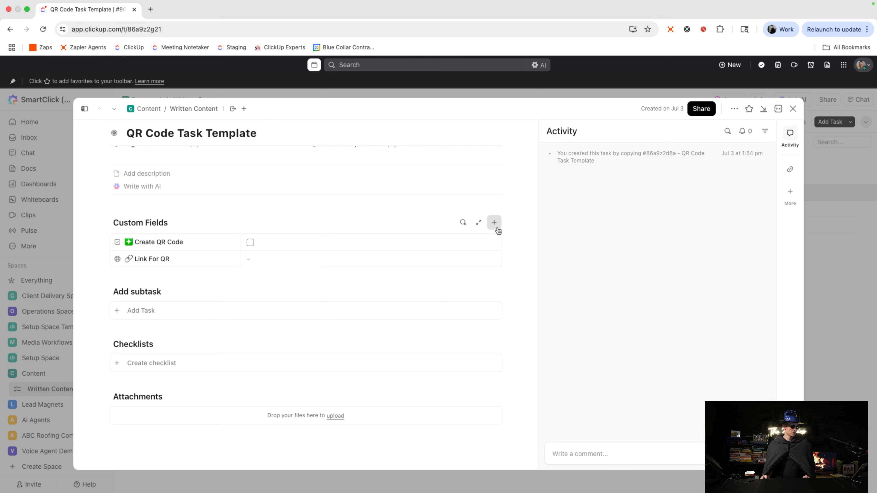
Search the available custom field types for Button and for Checkbox
{"action": "left_click", "coordinate": [494, 223]}
{"action": "left_click", "coordinate": [476, 191]}
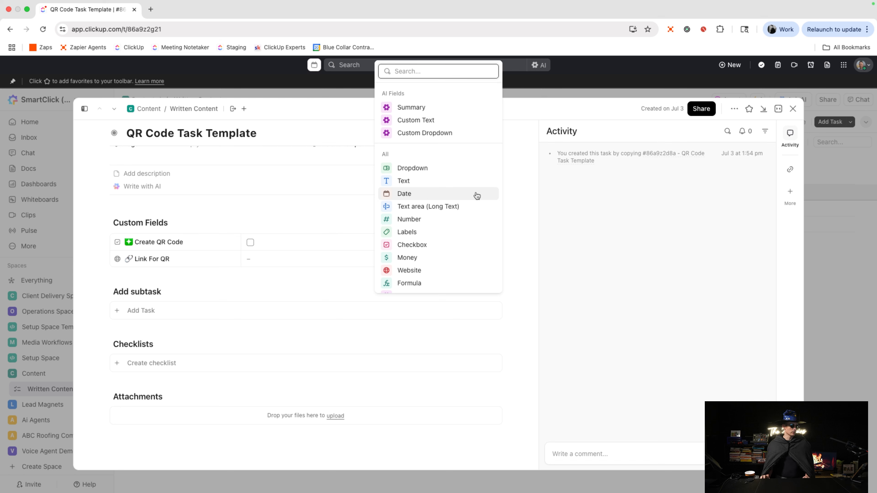
{"action": "scroll", "coordinate": [477, 195], "scroll_direction": "down", "scroll_amount": 6}
{"action": "type", "text": "b"}
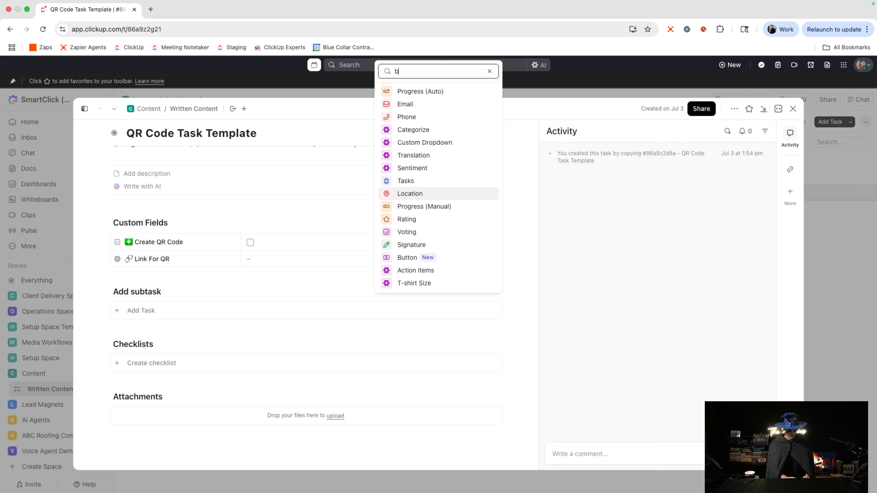
{"action": "type", "text": "utt"}
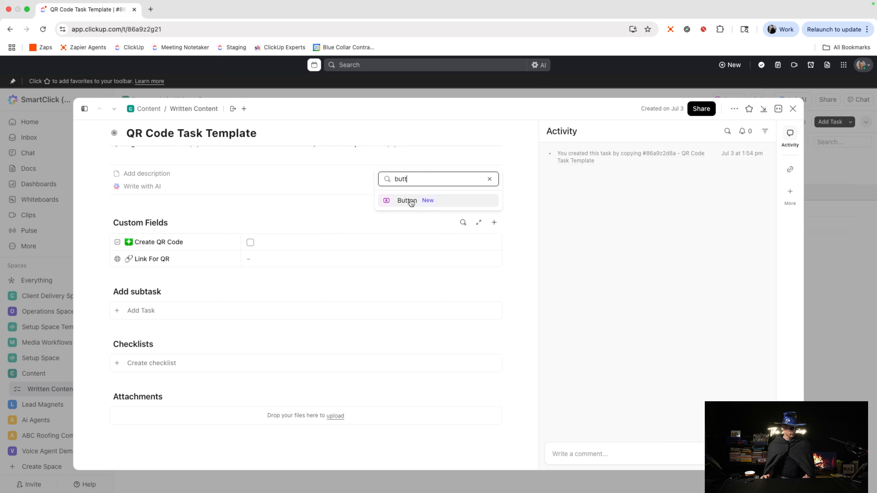
{"action": "key", "text": "BackSpace"}
{"action": "key", "text": "BackSpace"}
{"action": "key", "text": "BackSpace"}
{"action": "key", "text": "BackSpace"}
{"action": "type", "text": "check"}
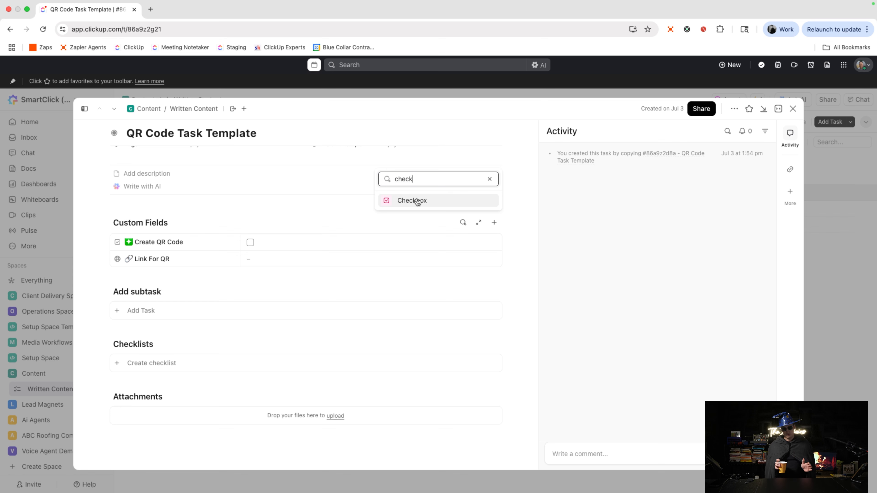
Create a Checkbox custom field named "Tag In Button" on the QR Code Task Template task
{"action": "scroll", "coordinate": [509, 305], "scroll_direction": "up", "scroll_amount": 2}
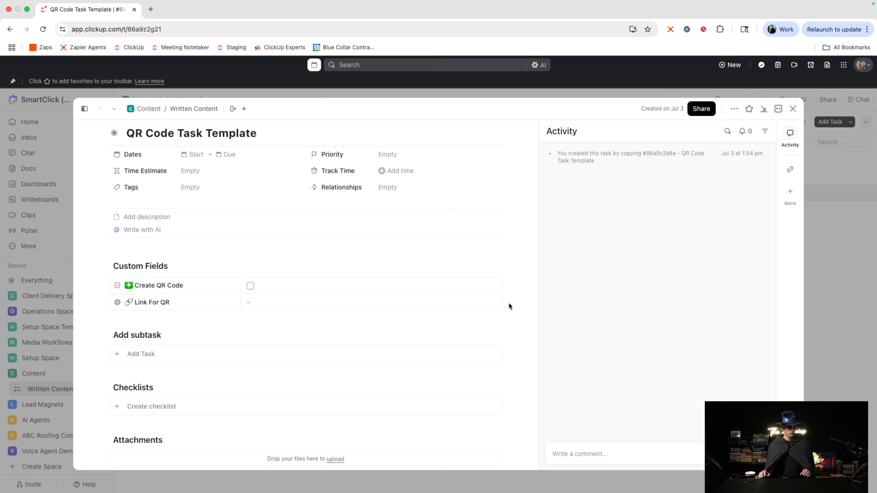
{"action": "left_click", "coordinate": [494, 265]}
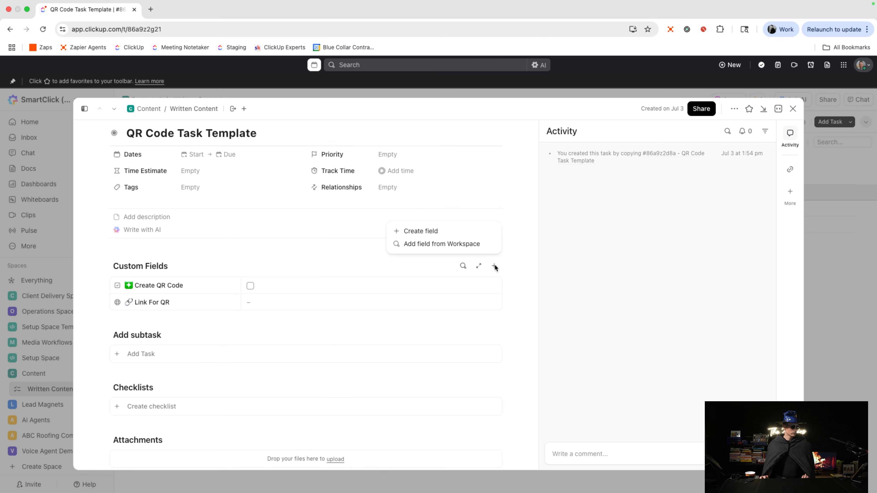
{"action": "left_click", "coordinate": [464, 236]}
{"action": "type", "text": "check"}
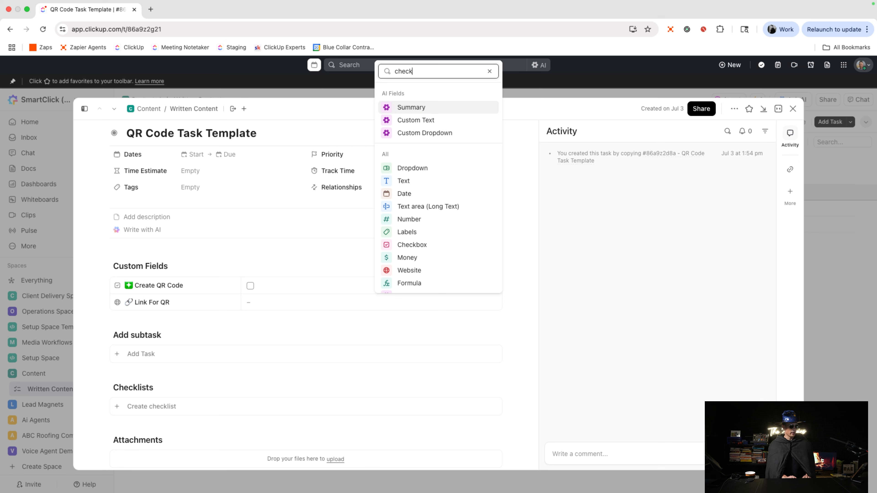
{"action": "left_click", "coordinate": [427, 244]}
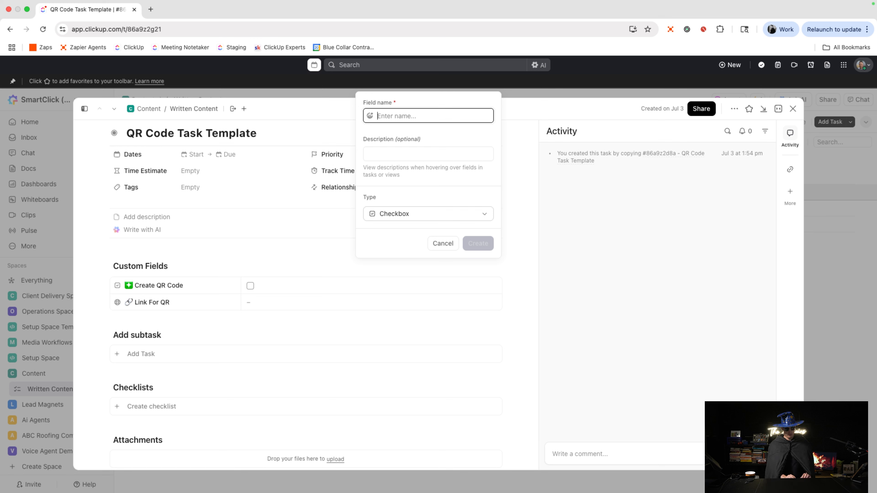
{"action": "type", "text": "Tag In Button"}
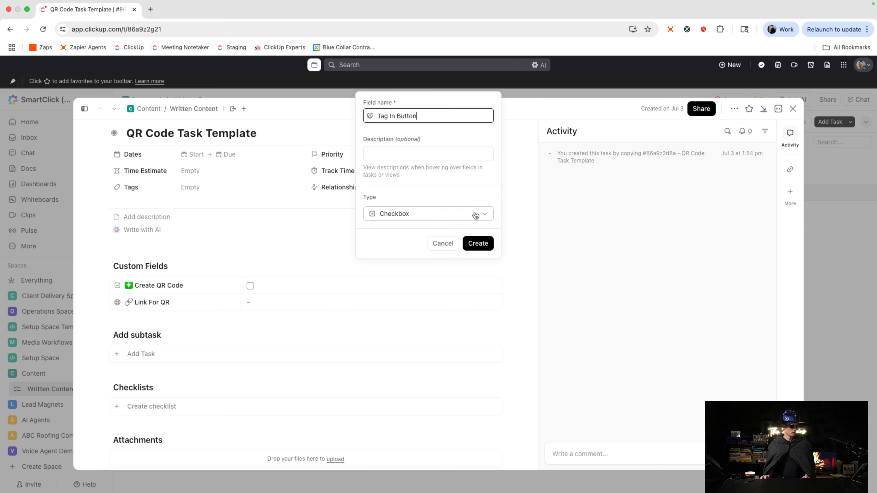
{"action": "left_click", "coordinate": [482, 246]}
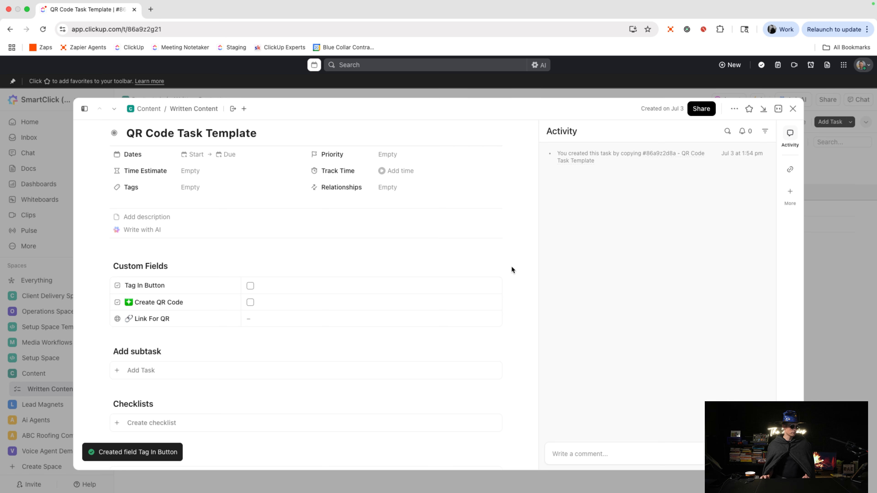
Start another custom field of the Button type and name it "Tag in teammate"
{"action": "left_click", "coordinate": [496, 267]}
{"action": "left_click", "coordinate": [473, 233]}
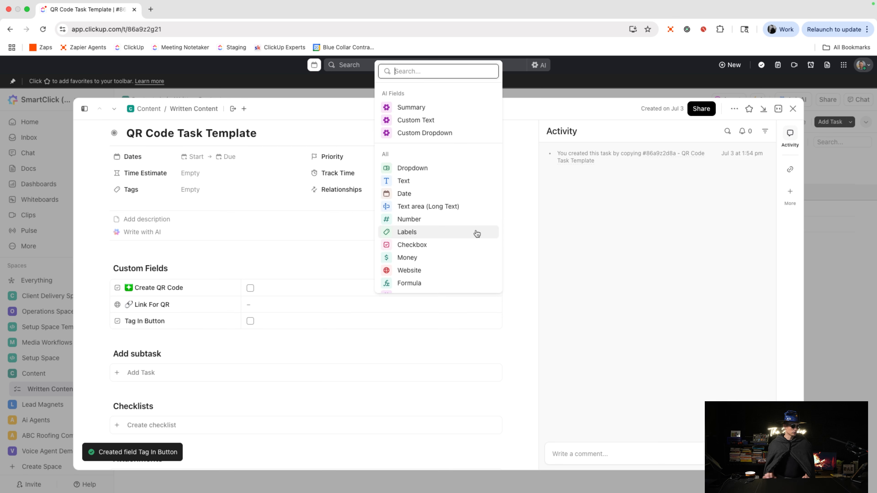
{"action": "type", "text": "butto"}
{"action": "left_click", "coordinate": [432, 169]}
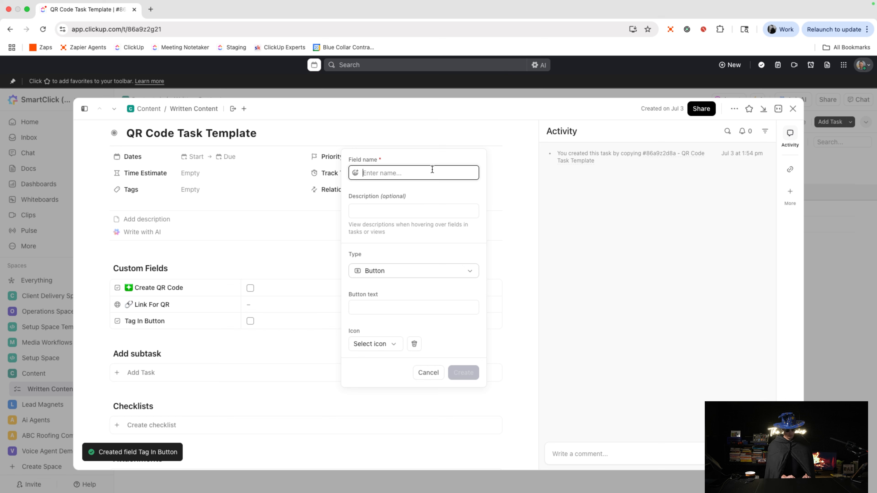
{"action": "type", "text": "Tag in cus"}
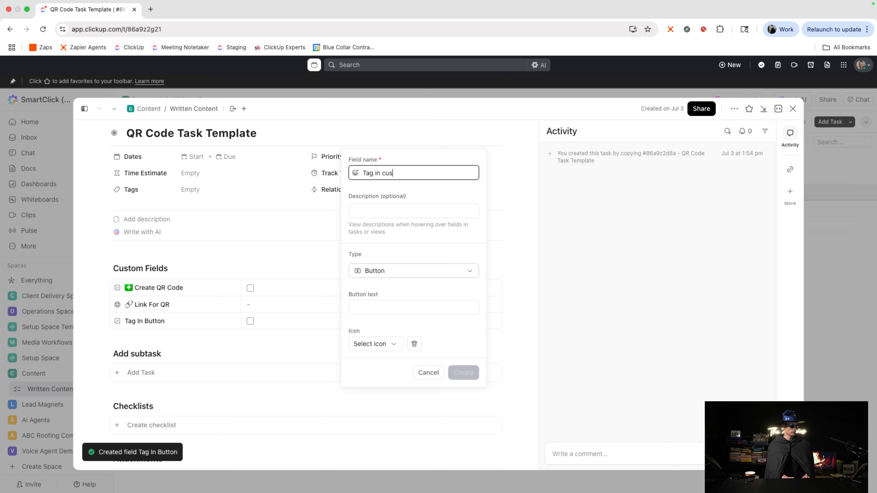
{"action": "type", "text": "tom"}
{"action": "key", "text": "BackSpace"}
{"action": "key", "text": "BackSpace"}
{"action": "key", "text": "BackSpace"}
{"action": "key", "text": "BackSpace"}
{"action": "key", "text": "BackSpace"}
{"action": "key", "text": "BackSpace"}
{"action": "type", "text": "team"}
{"action": "key", "text": "BackSpace"}
{"action": "type", "text": "mate"}
Set the button text to "Tag In" and choose the double downward chevron icon
{"action": "scroll", "coordinate": [413, 300], "scroll_direction": "down", "scroll_amount": 1}
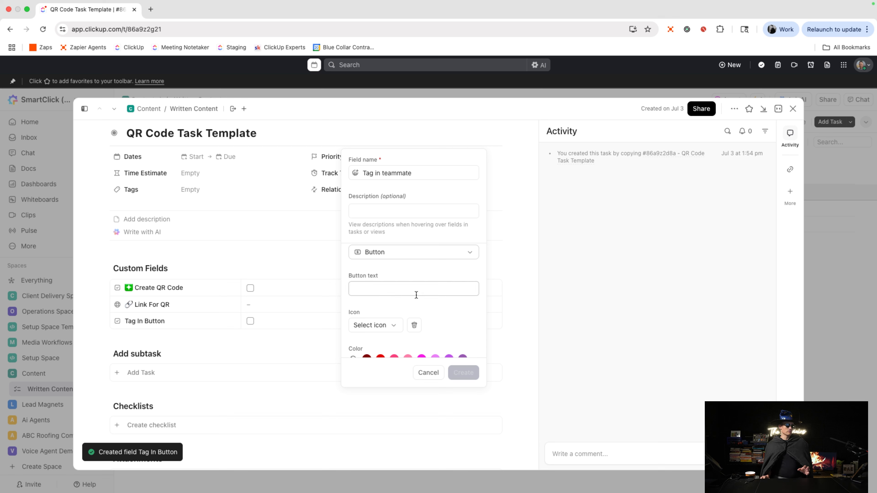
{"action": "scroll", "coordinate": [411, 279], "scroll_direction": "up", "scroll_amount": 1}
{"action": "scroll", "coordinate": [413, 278], "scroll_direction": "down", "scroll_amount": 1}
{"action": "left_click", "coordinate": [413, 287]}
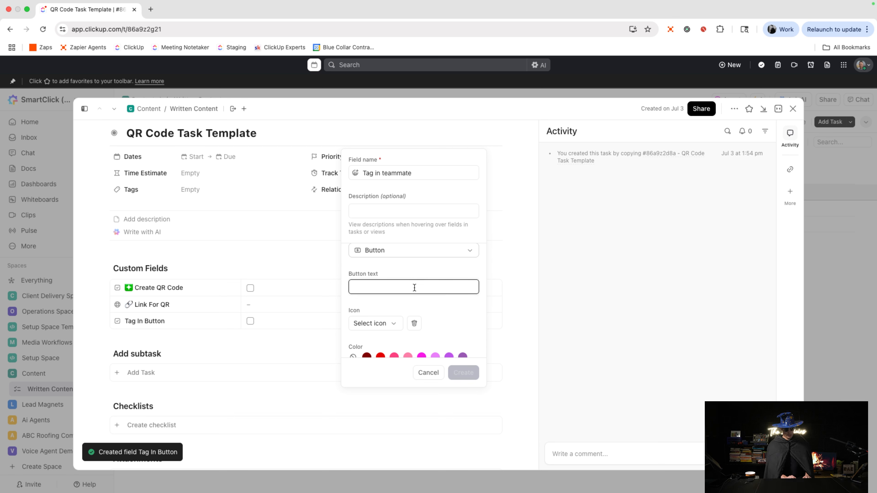
{"action": "type", "text": "Tag In"}
{"action": "left_click", "coordinate": [399, 322]}
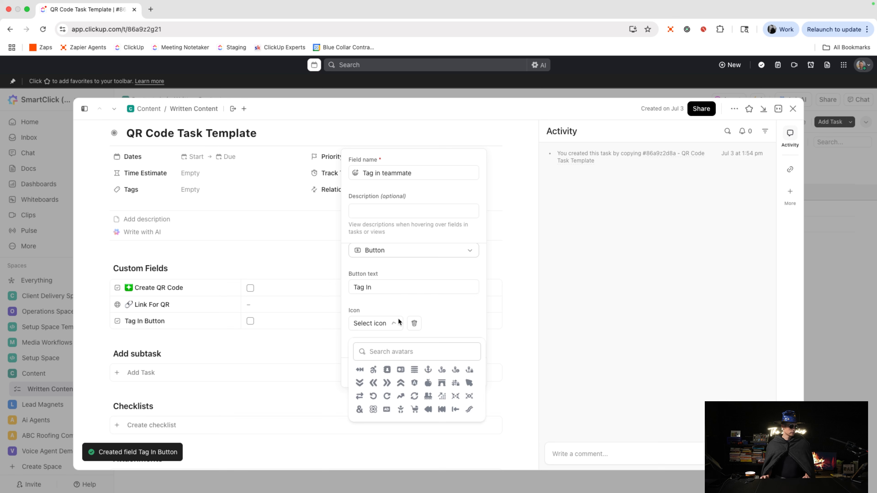
{"action": "left_click", "coordinate": [360, 383]}
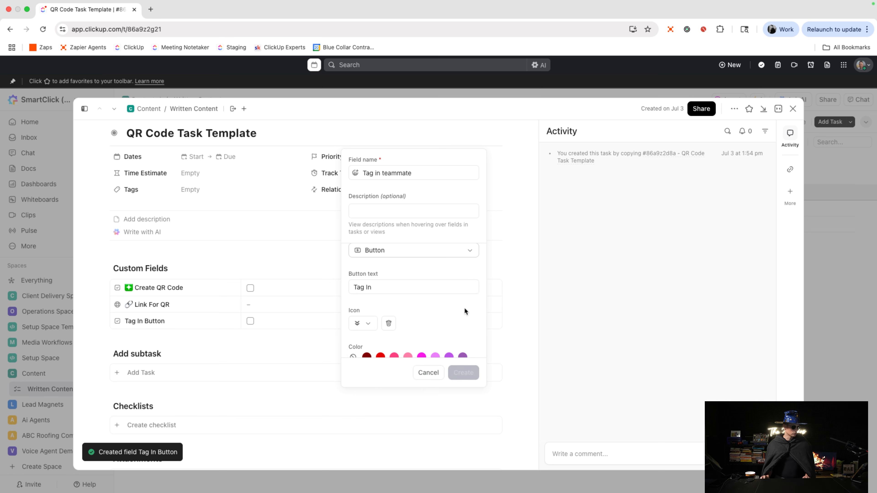
Add a Change assignees automation for the teammate with the plain red avatar to the button, and create the field
{"action": "scroll", "coordinate": [414, 311], "scroll_direction": "down", "scroll_amount": 3}
{"action": "left_click", "coordinate": [463, 343]}
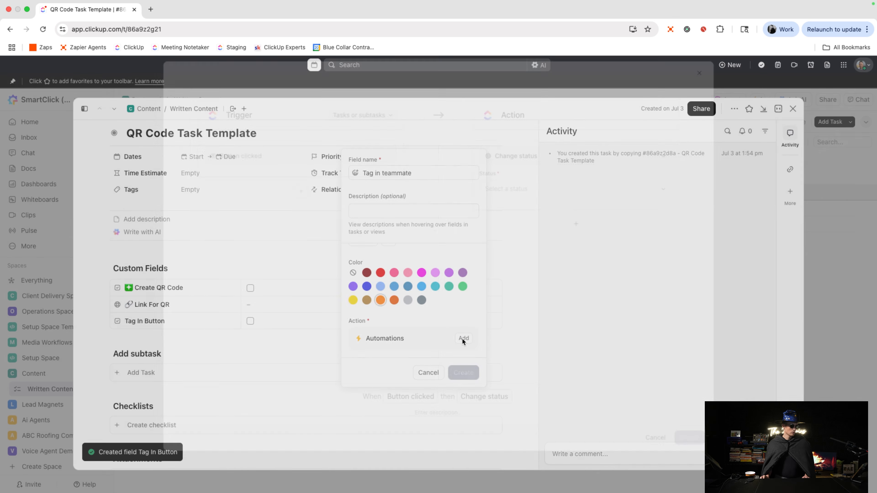
{"action": "left_click", "coordinate": [577, 153]}
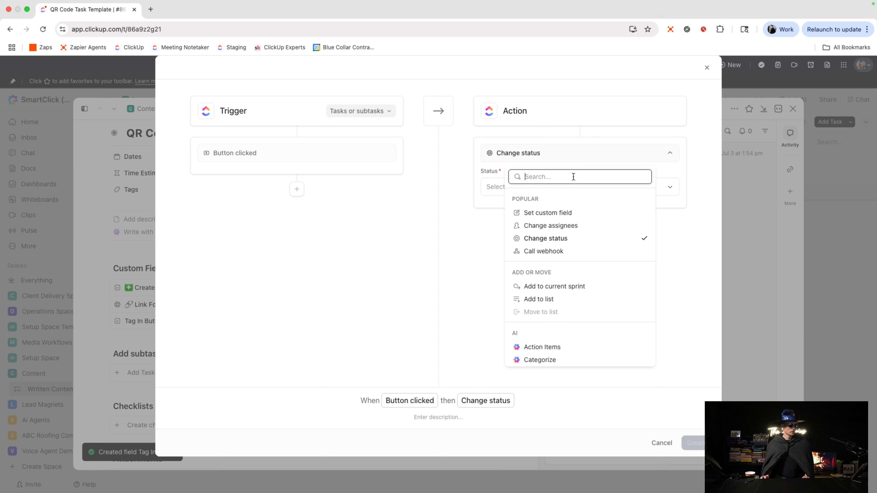
{"action": "left_click", "coordinate": [572, 225]}
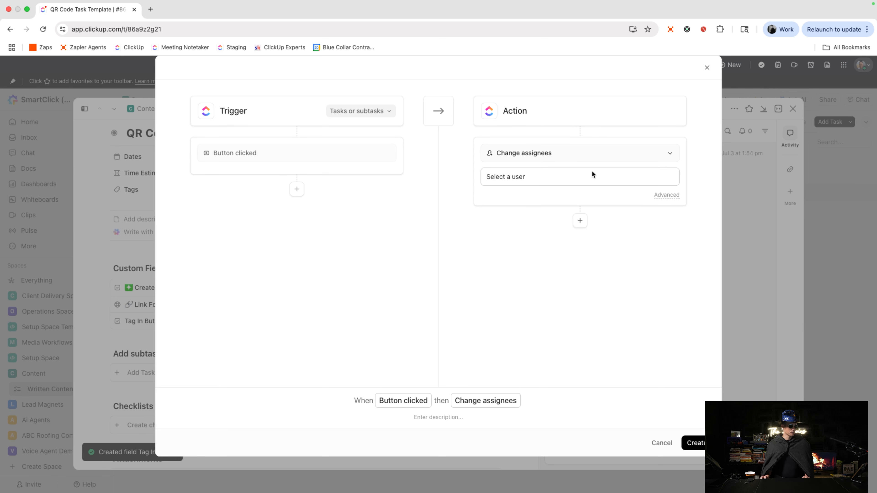
{"action": "left_click", "coordinate": [583, 177]}
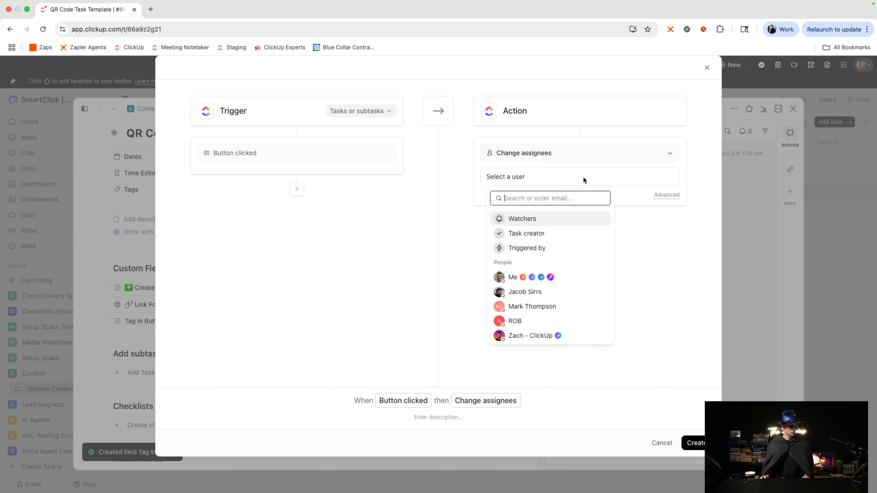
{"action": "left_click", "coordinate": [535, 322]}
{"action": "left_click", "coordinate": [688, 295]}
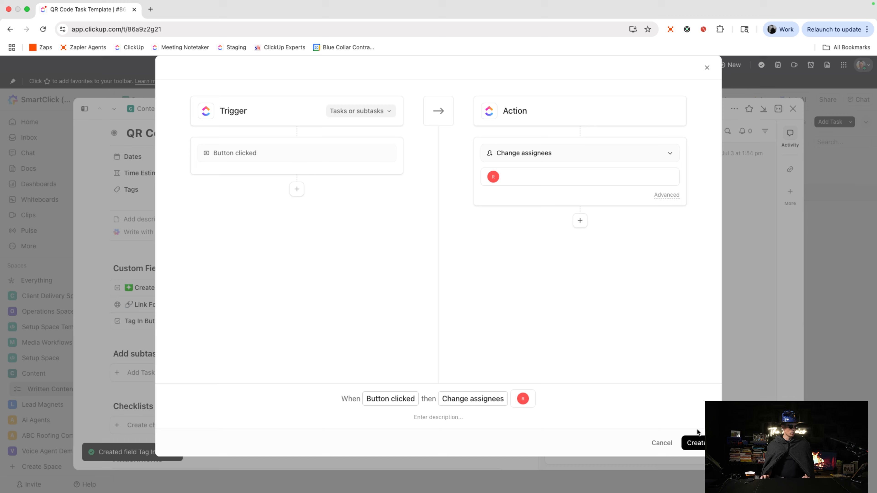
{"action": "left_click", "coordinate": [697, 442]}
{"action": "scroll", "coordinate": [480, 364], "scroll_direction": "down", "scroll_amount": 3}
{"action": "left_click", "coordinate": [463, 372]}
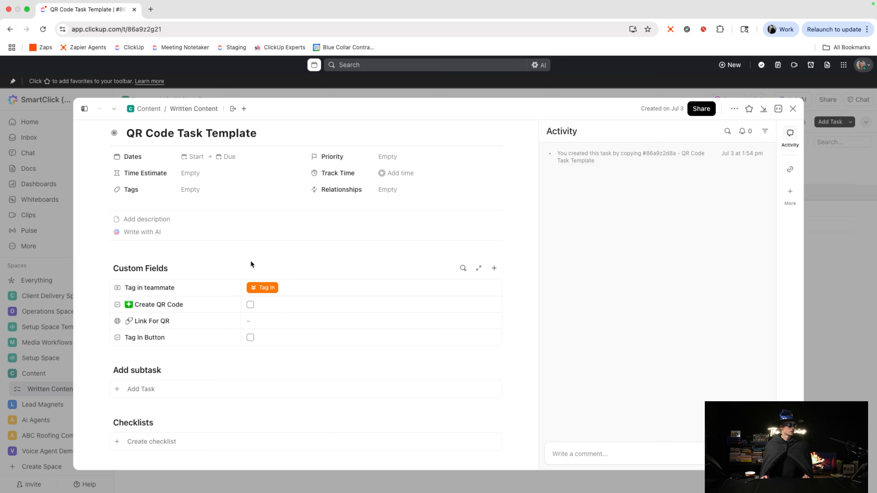
Run the Tag In button to test the assignment, check the task's assignee and close the task
{"action": "left_click", "coordinate": [269, 287]}
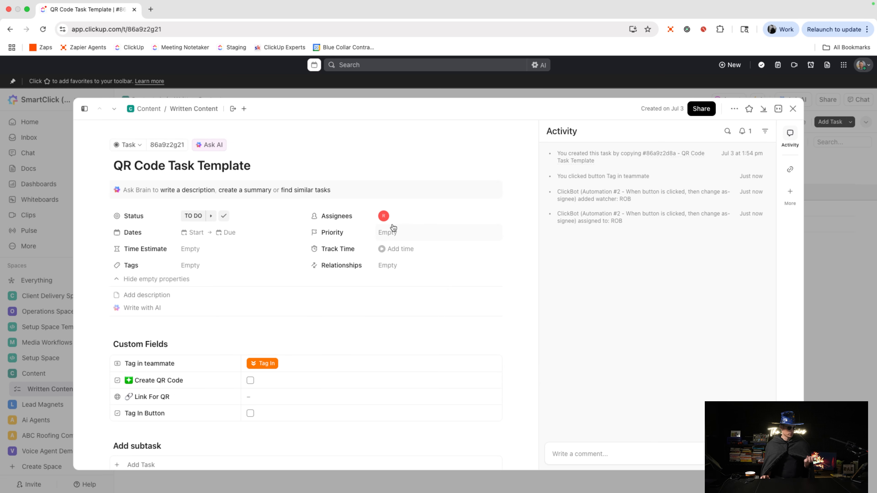
{"action": "scroll", "coordinate": [240, 351], "scroll_direction": "down", "scroll_amount": 3}
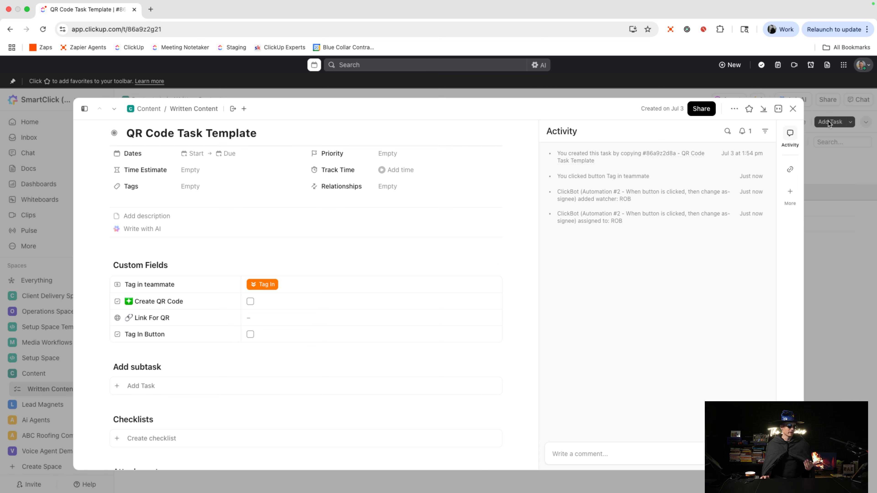
{"action": "left_click", "coordinate": [793, 110]}
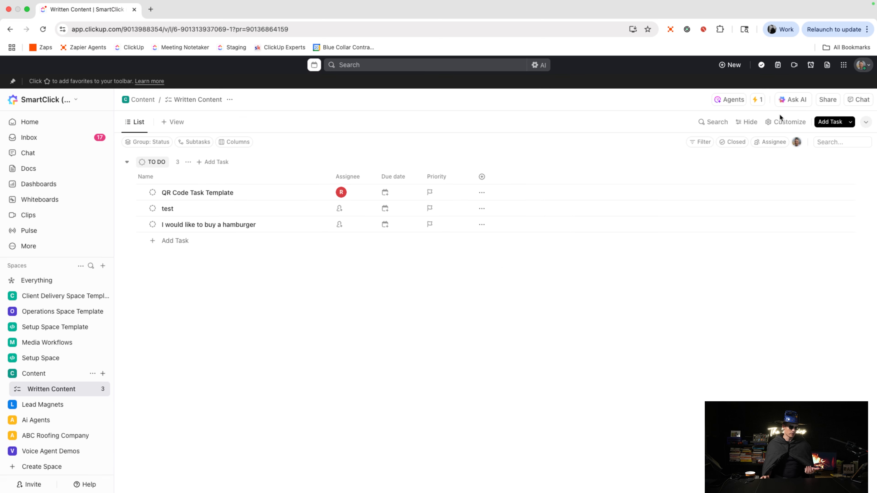
Add an automation to the Written Content list, triggered when the Tag In Button custom field changes to Checked
{"action": "left_click", "coordinate": [758, 100]}
{"action": "left_click", "coordinate": [706, 334]}
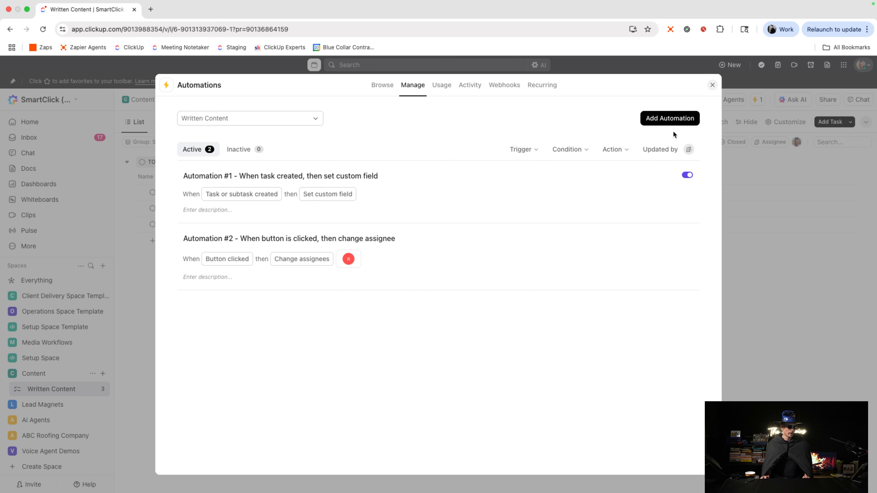
{"action": "left_click", "coordinate": [671, 121]}
{"action": "left_click", "coordinate": [358, 184]}
{"action": "left_click", "coordinate": [308, 255]}
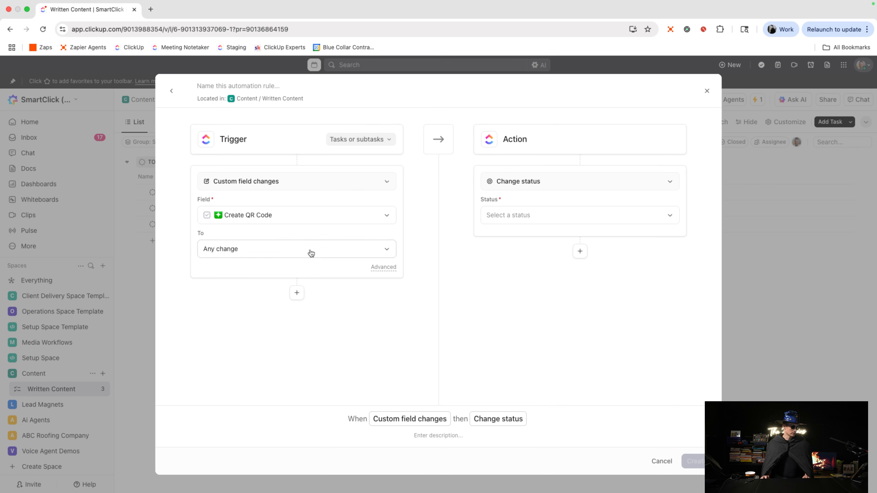
{"action": "left_click", "coordinate": [332, 215]}
{"action": "left_click", "coordinate": [299, 286]}
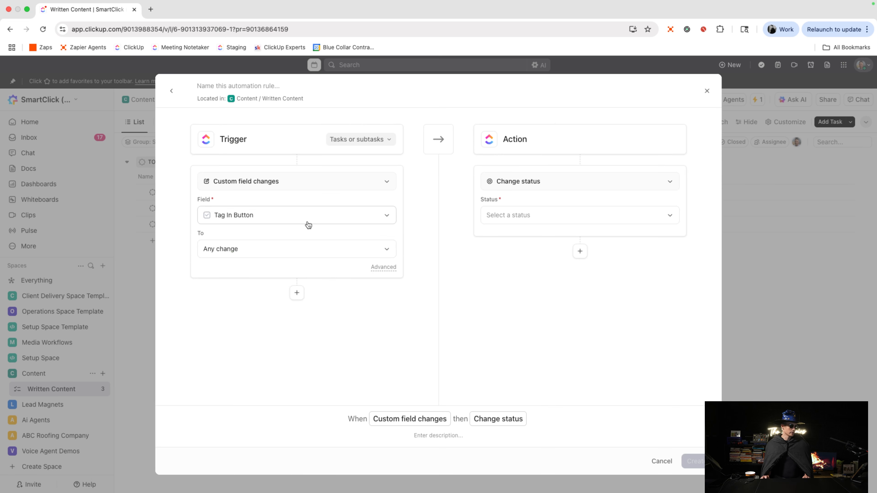
{"action": "left_click", "coordinate": [351, 255]}
{"action": "left_click", "coordinate": [274, 273]}
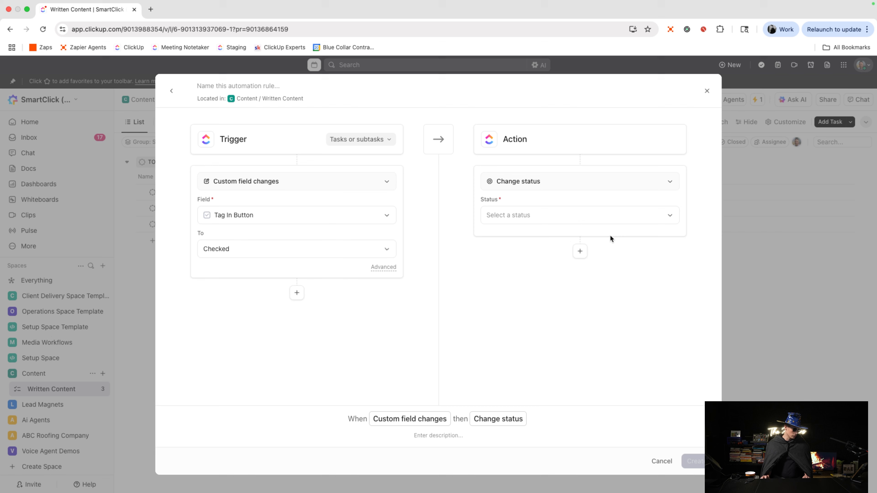
Set the automation's action to Change assignees with the red-avatar teammate, create it and return to the task list
{"action": "left_click", "coordinate": [657, 184]}
{"action": "left_click", "coordinate": [596, 267]}
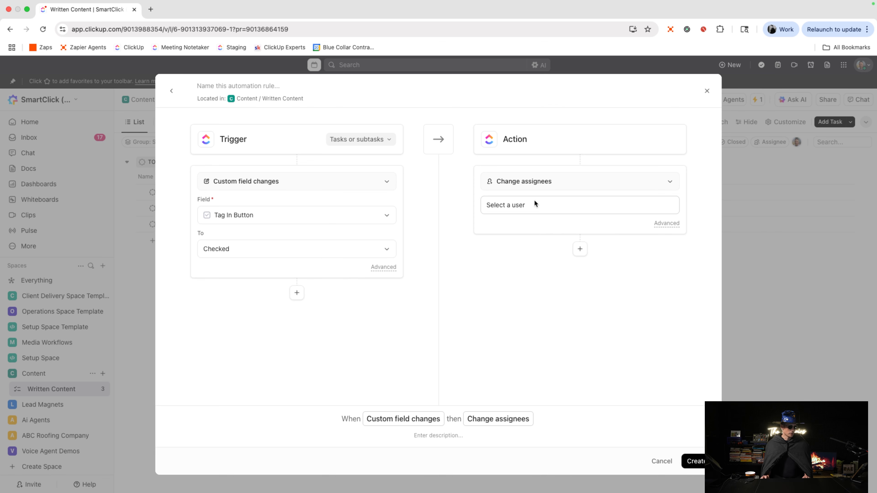
{"action": "left_click", "coordinate": [537, 204]}
{"action": "left_click", "coordinate": [552, 349]}
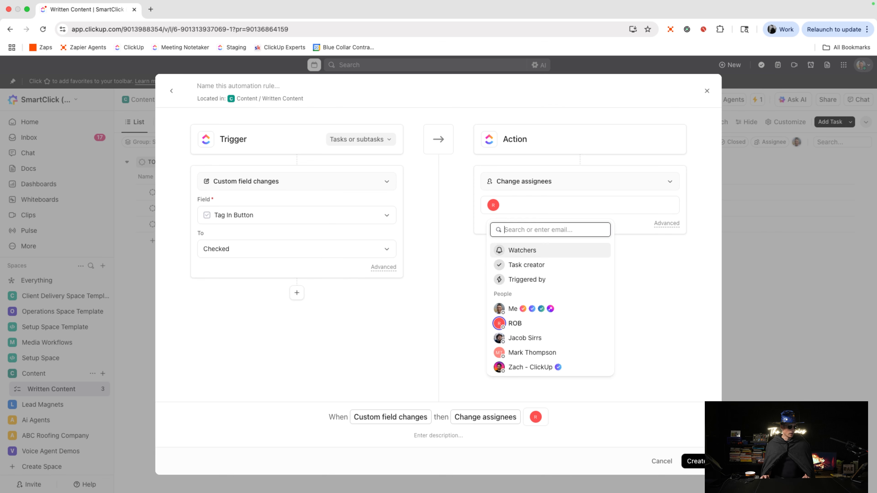
{"action": "left_click", "coordinate": [711, 462]}
{"action": "left_click", "coordinate": [760, 390]}
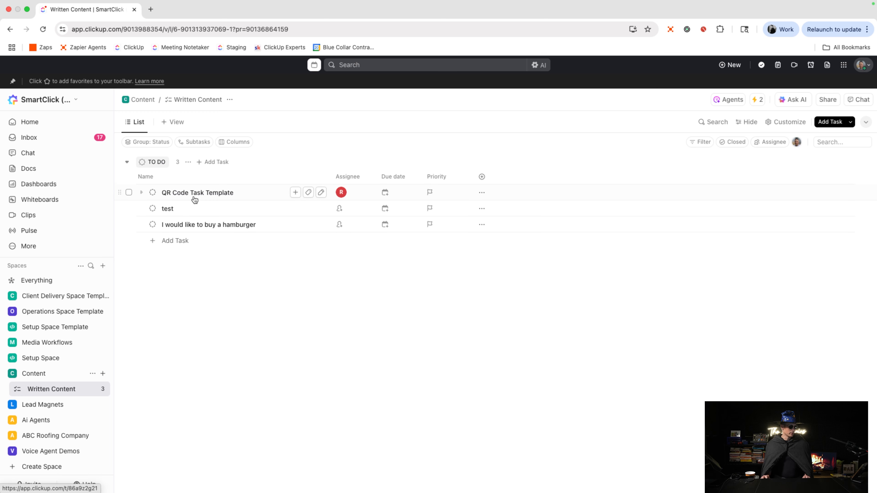
Remove the assignee from QR Code Task Template in the task list
{"action": "left_click", "coordinate": [341, 192]}
{"action": "left_click", "coordinate": [342, 192]}
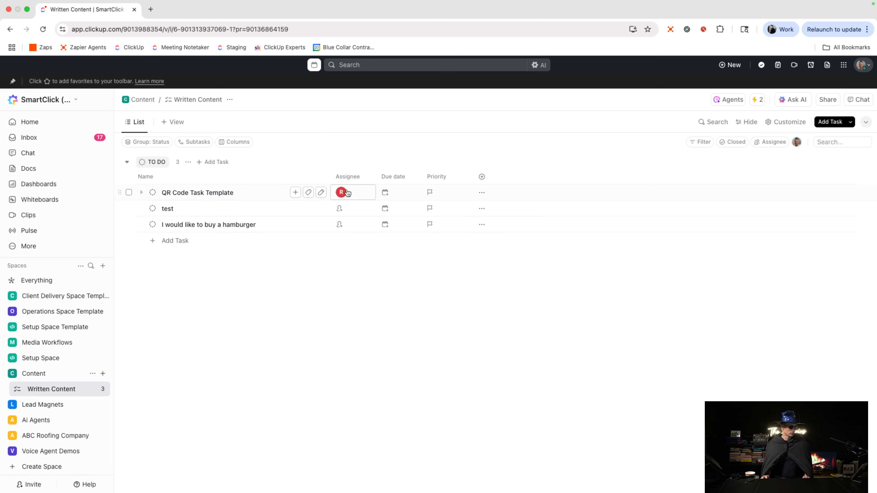
{"action": "left_click", "coordinate": [346, 189]}
Check the Tag In Button custom field on QR Code Task Template, review the assignee and activity, and close the task
{"action": "left_click", "coordinate": [276, 195]}
{"action": "scroll", "coordinate": [329, 252], "scroll_direction": "down", "scroll_amount": 3}
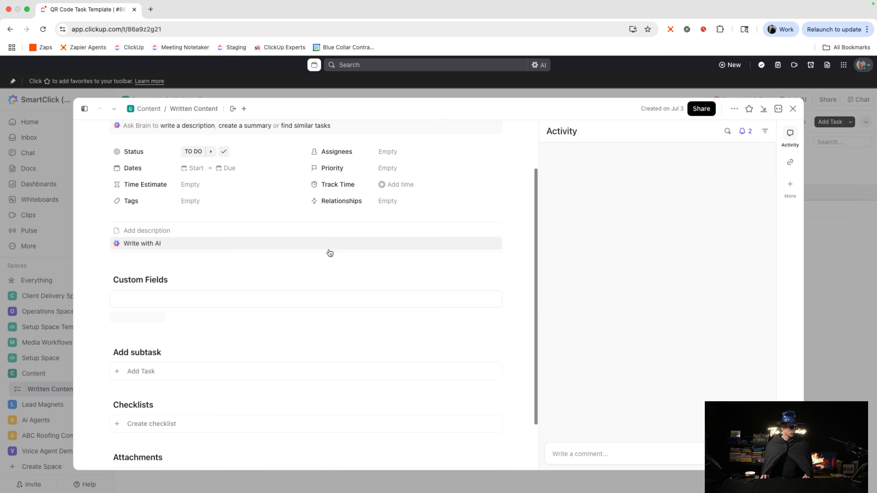
{"action": "left_click", "coordinate": [135, 277]}
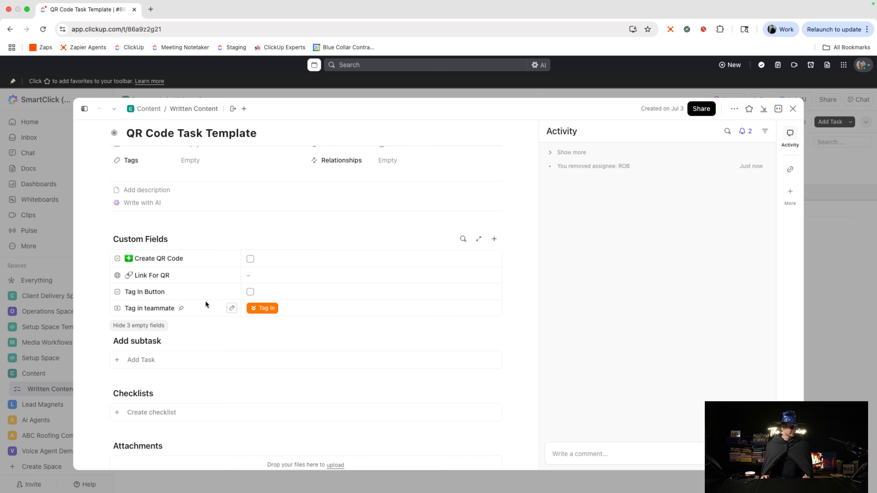
{"action": "left_click", "coordinate": [250, 292]}
{"action": "scroll", "coordinate": [450, 329], "scroll_direction": "up", "scroll_amount": 3}
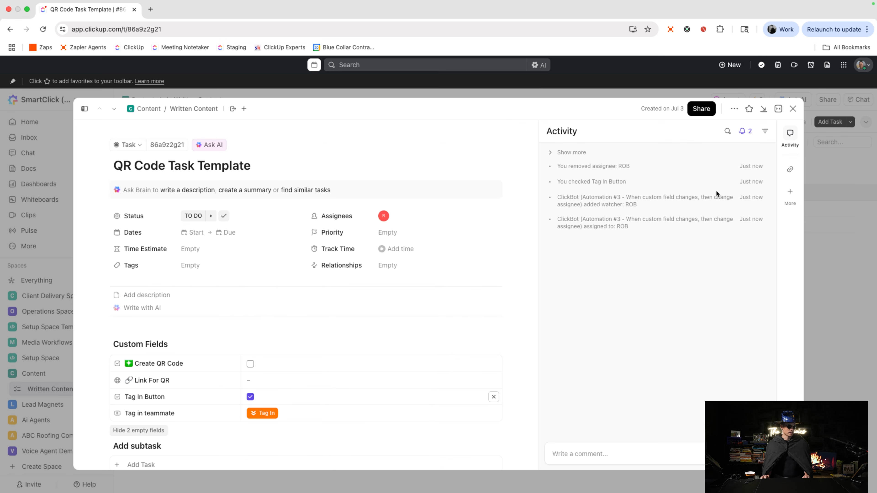
{"action": "scroll", "coordinate": [422, 171], "scroll_direction": "down", "scroll_amount": 1}
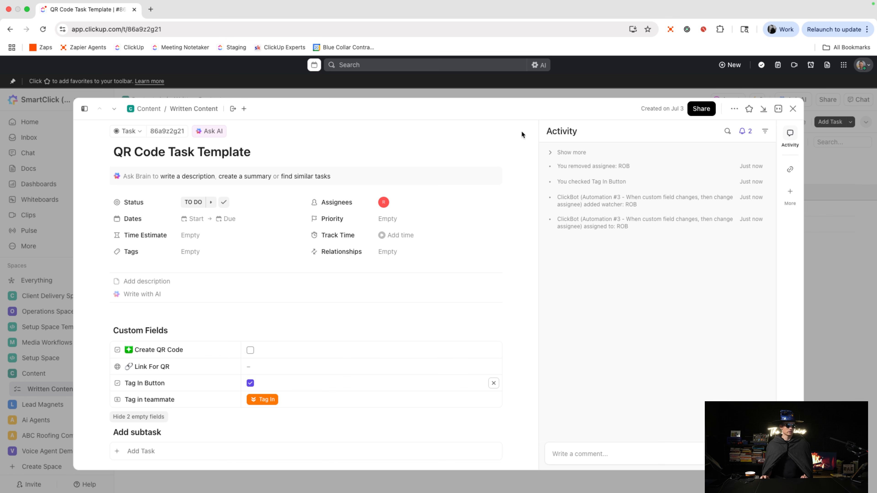
{"action": "left_click", "coordinate": [696, 70]}
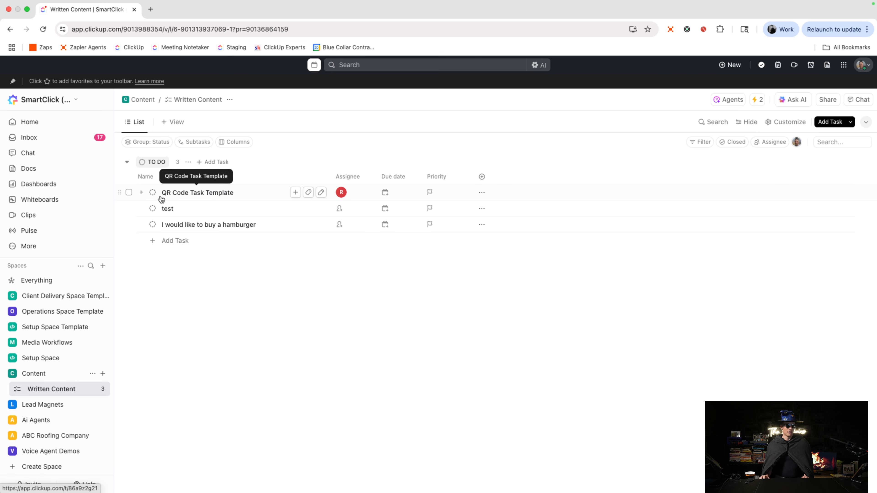
Start a new automation on the Written Content list whose action sets the Tag In Button custom field to checked
{"action": "left_click", "coordinate": [757, 99]}
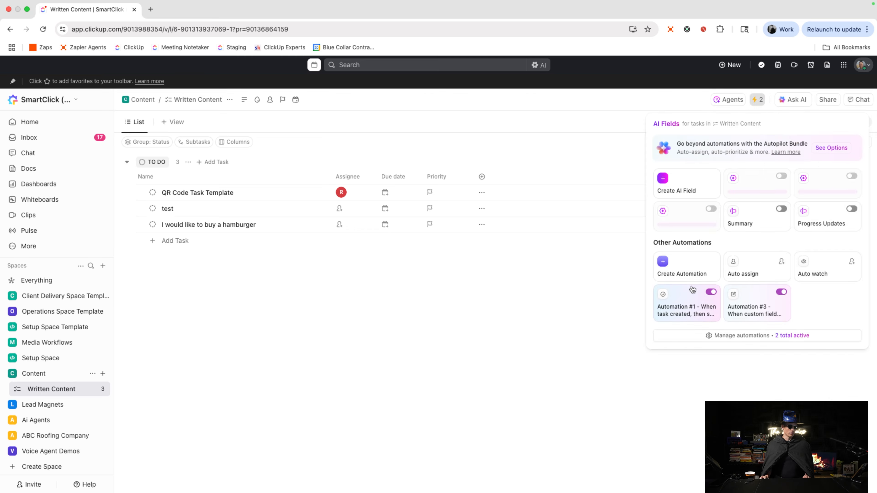
{"action": "left_click", "coordinate": [692, 290]}
{"action": "left_click", "coordinate": [675, 118]}
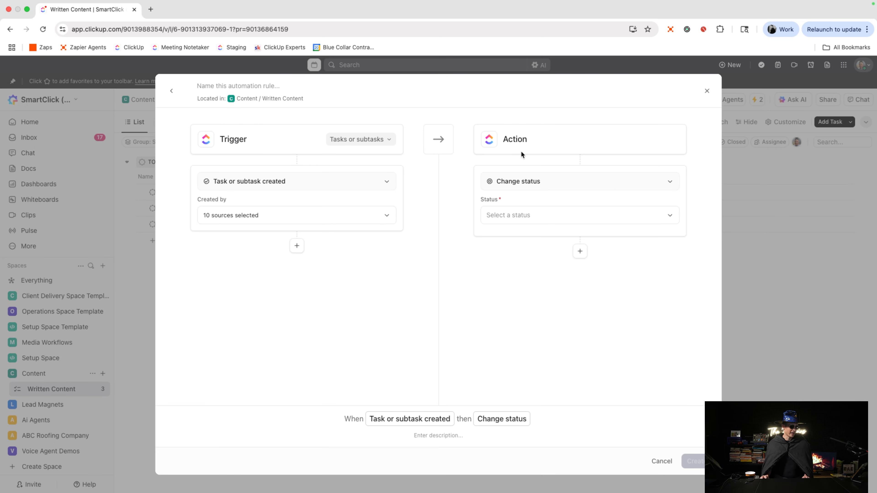
{"action": "left_click", "coordinate": [639, 184]}
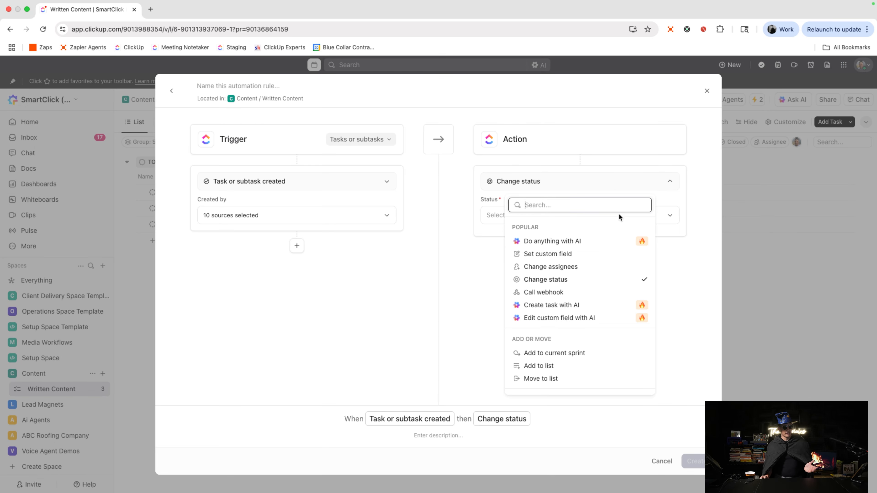
{"action": "left_click", "coordinate": [548, 253]}
{"action": "left_click", "coordinate": [614, 217]}
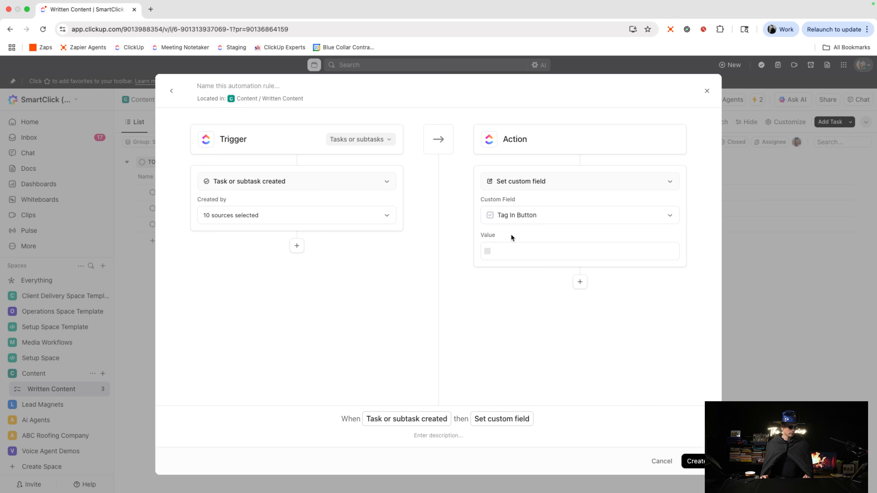
{"action": "left_click", "coordinate": [496, 256]}
Set the automation's trigger to Status changes from Any Status to IN PROGRESS, create it and return to the task list
{"action": "left_click", "coordinate": [377, 185]}
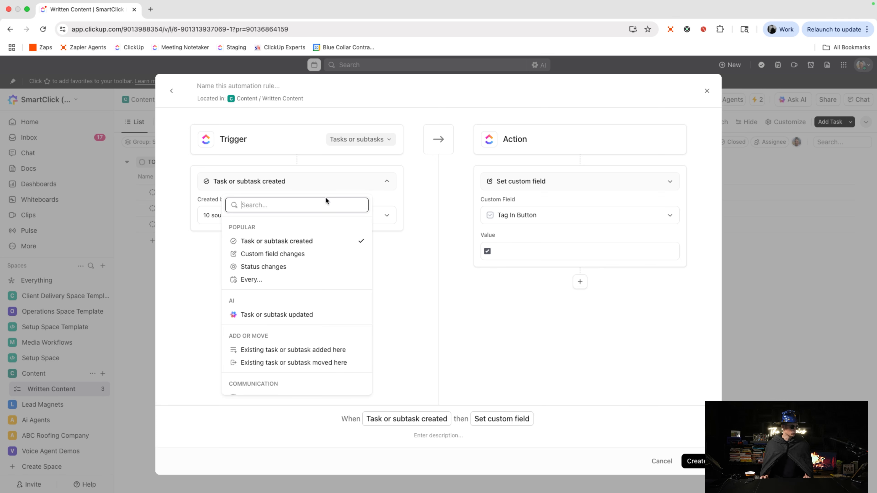
{"action": "left_click", "coordinate": [287, 267]}
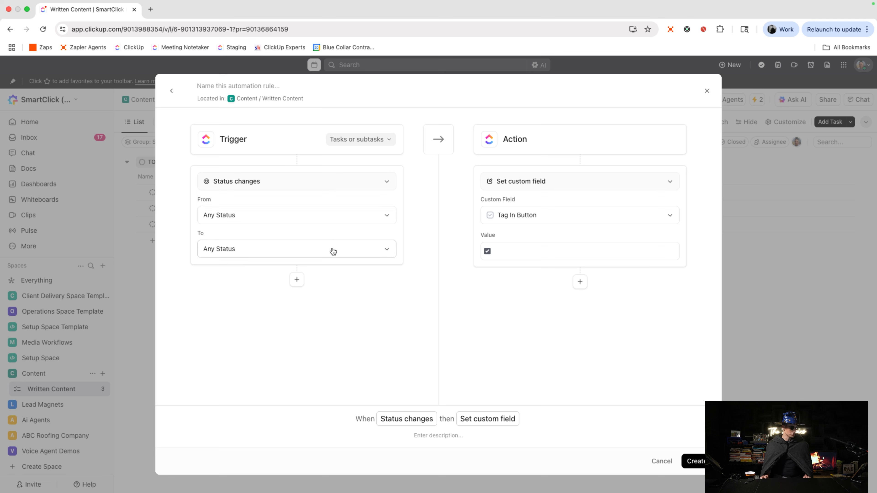
{"action": "left_click", "coordinate": [331, 250]}
{"action": "left_click", "coordinate": [305, 309]}
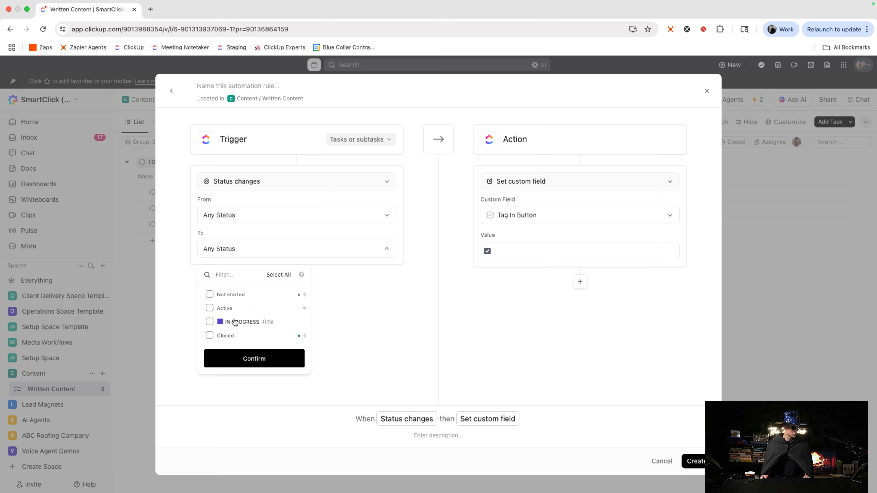
{"action": "left_click", "coordinate": [235, 322]}
{"action": "left_click", "coordinate": [288, 368]}
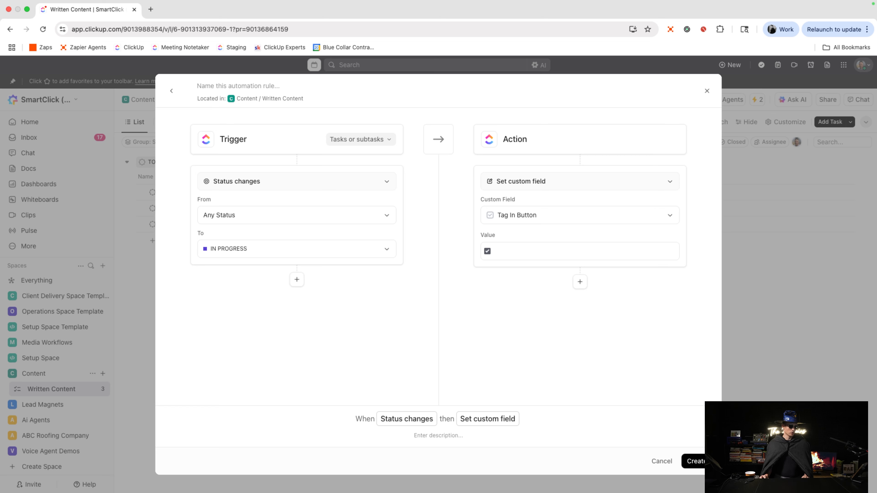
{"action": "left_click", "coordinate": [693, 461]}
{"action": "key", "text": "Escape"}
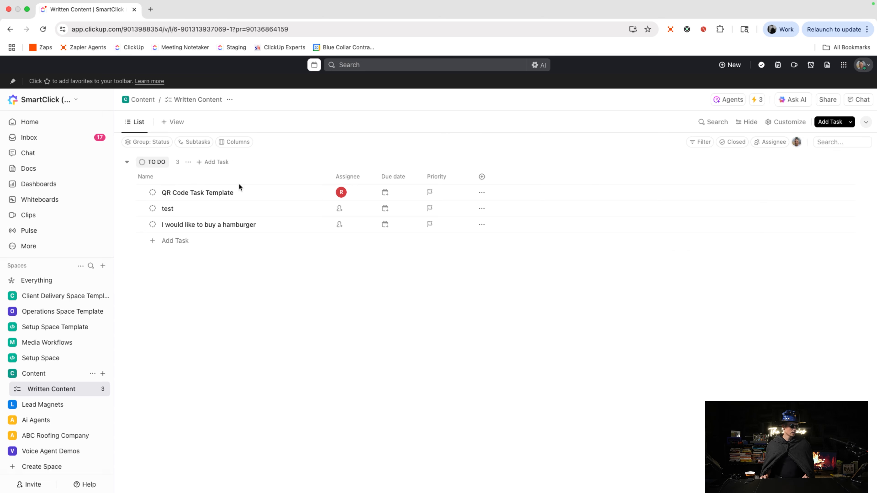
Reset QR Code Task Template by unchecking its Tag In Button field and removing the assignee
{"action": "left_click", "coordinate": [199, 193]}
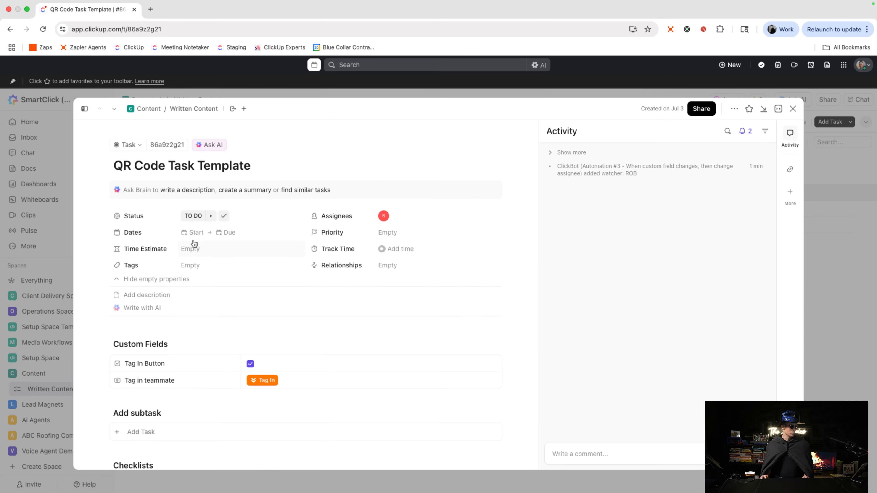
{"action": "left_click", "coordinate": [260, 380]}
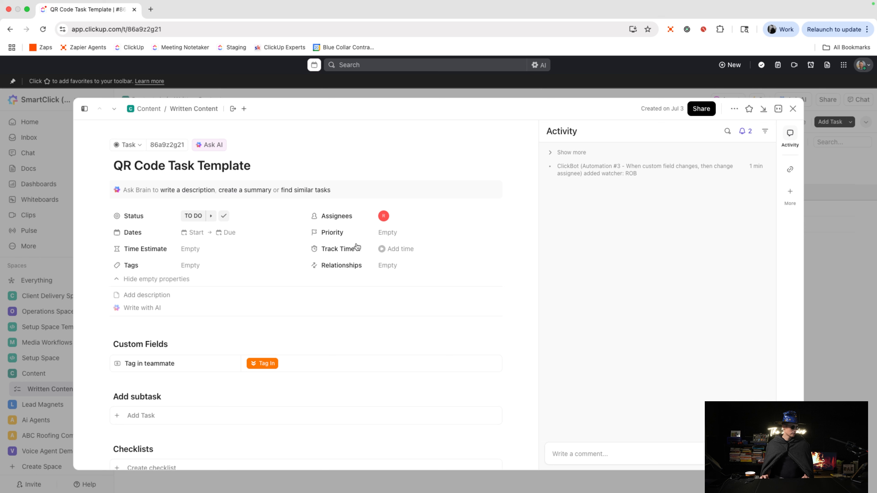
Change the task's status to IN PROGRESS to test the automation, and remove the resulting assignee
{"action": "left_click", "coordinate": [192, 216]}
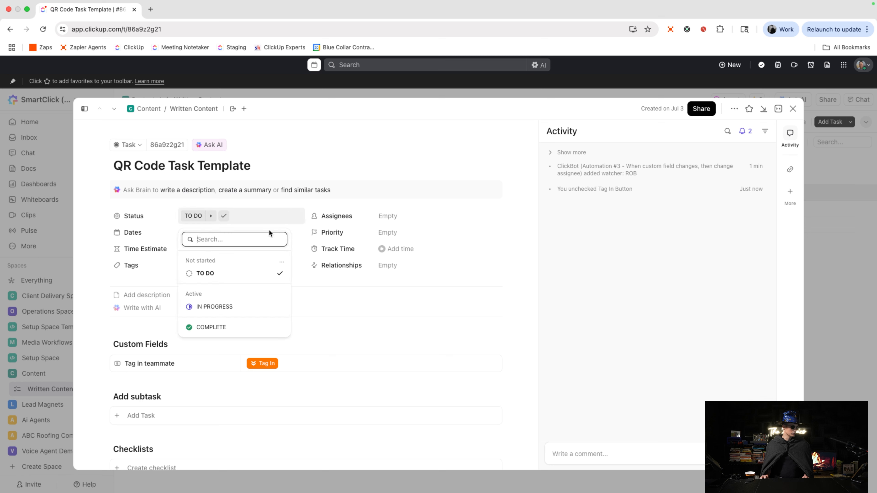
{"action": "left_click", "coordinate": [219, 309]}
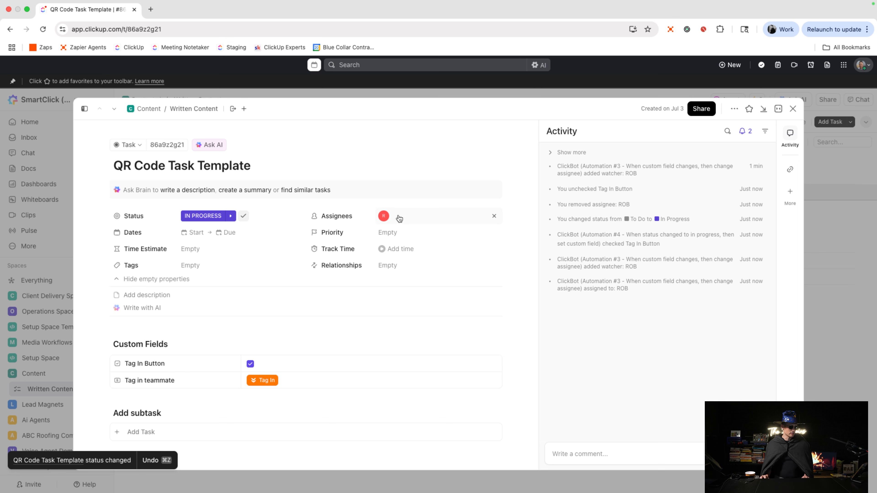
{"action": "left_click", "coordinate": [388, 211]}
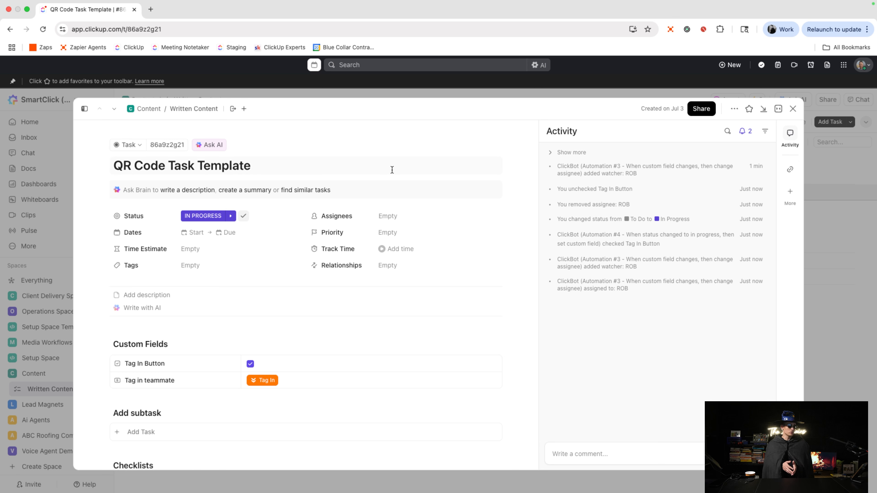